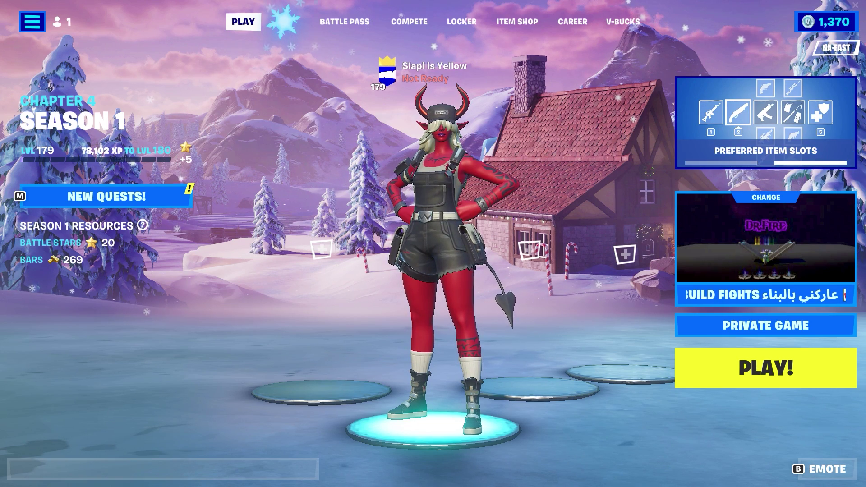
# Set the game's window mode to Fullscreen in the video settings and leave the settings.
pyautogui.press('Escape')
pyautogui.click(27, 410)
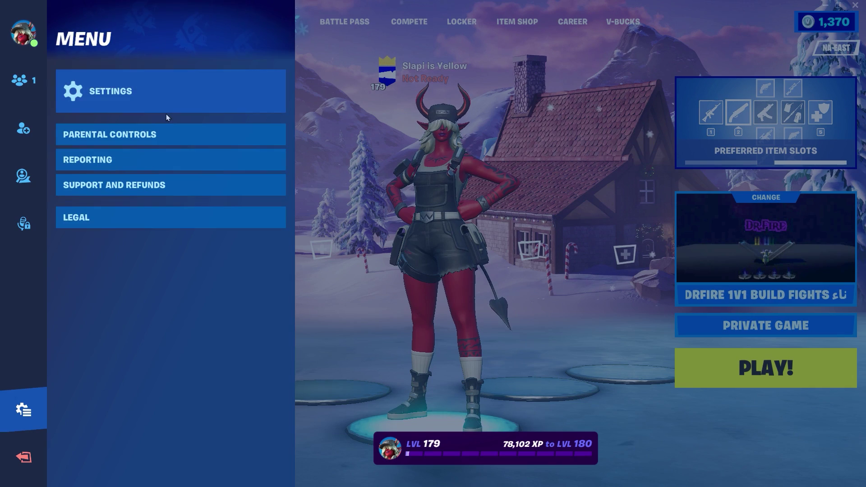
pyautogui.click(183, 93)
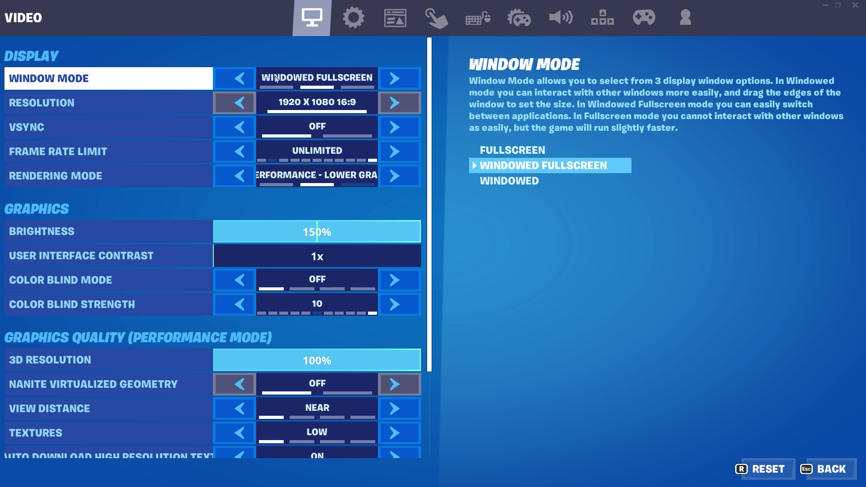
pyautogui.click(394, 76)
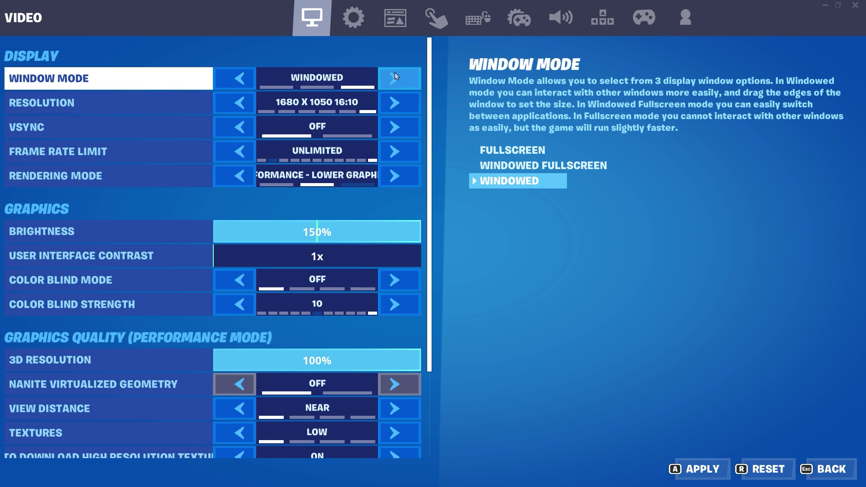
pyautogui.click(246, 72)
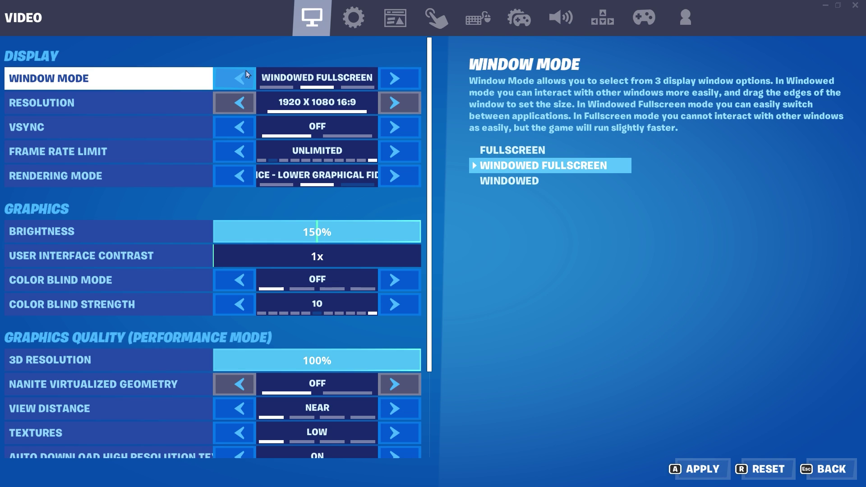
pyautogui.click(239, 73)
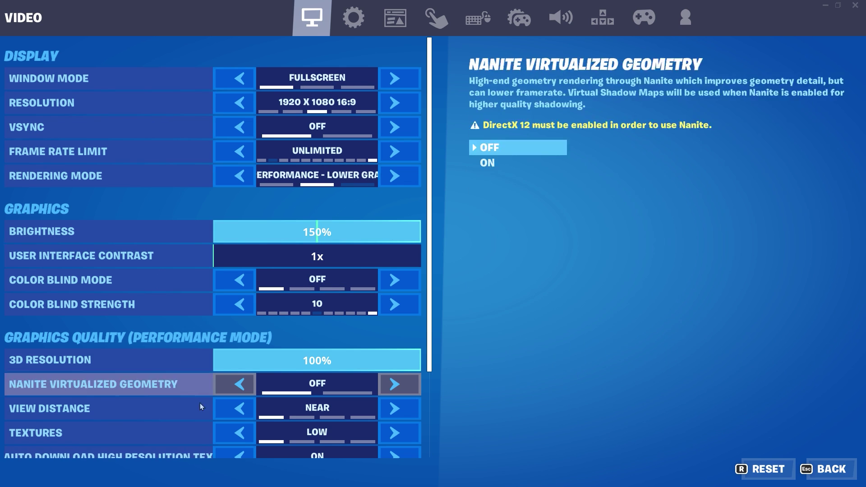
pyautogui.press('Escape')
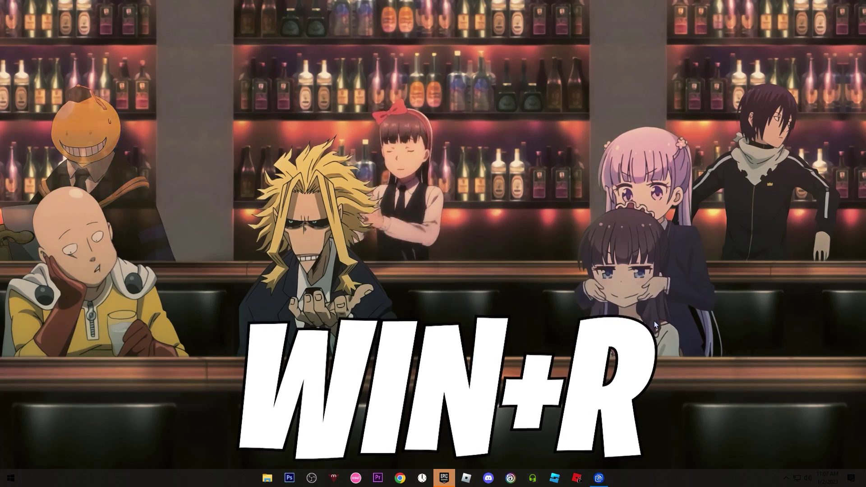
# Open the APPDATA folder through the Windows Run dialog.
pyautogui.press('super+r')
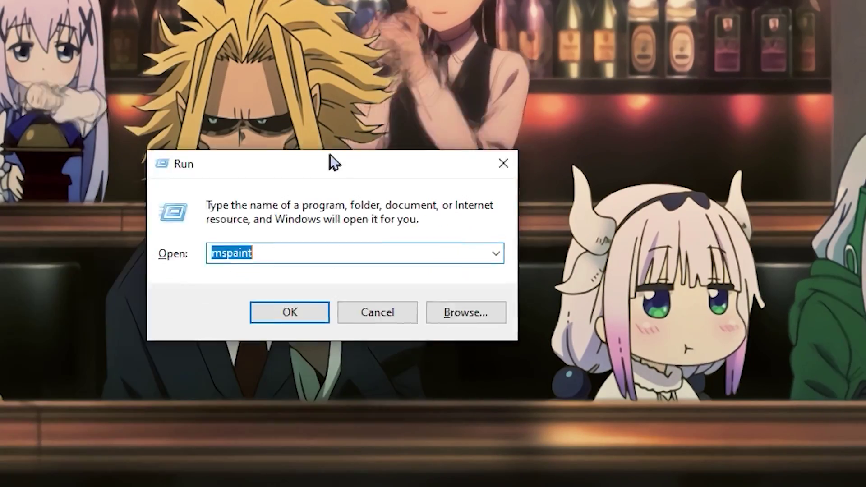
pyautogui.moveTo(329, 164); pyautogui.dragTo(468, 164)
pyautogui.write('APPDATA')
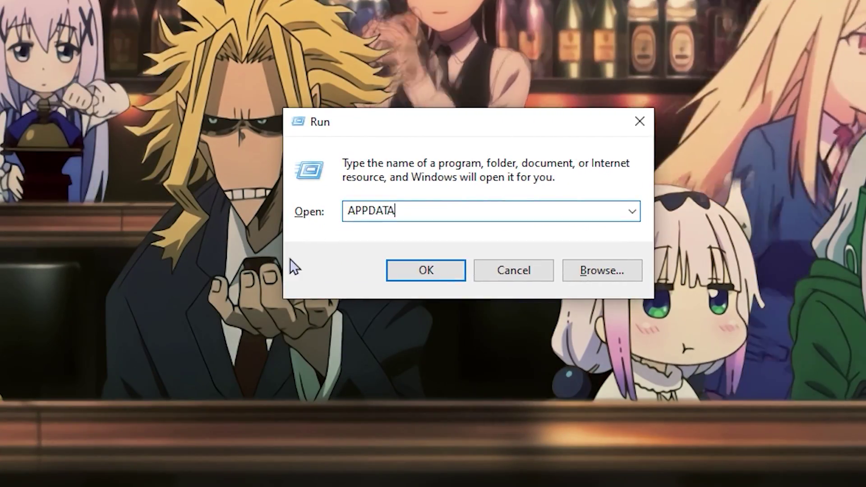
pyautogui.click(421, 266)
pyautogui.moveTo(499, 0); pyautogui.dragTo(457, 36)
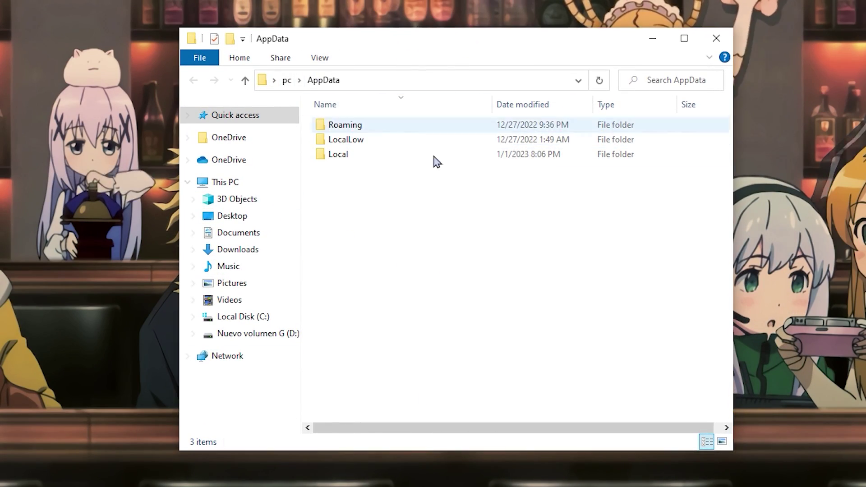
# Go to the Local > FortniteGame > Saved > Config > WindowsClient folder.
pyautogui.click(339, 158)
pyautogui.doubleClick(339, 155)
pyautogui.scroll(-10, 395, 240)
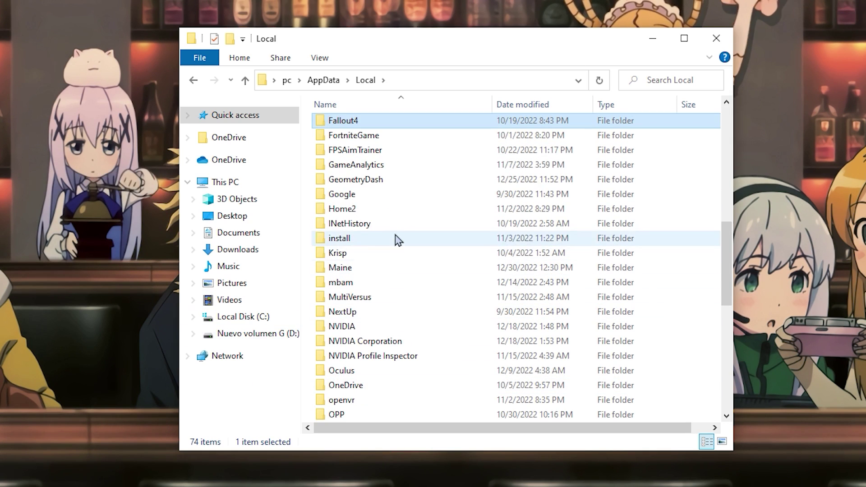
pyautogui.click(336, 136)
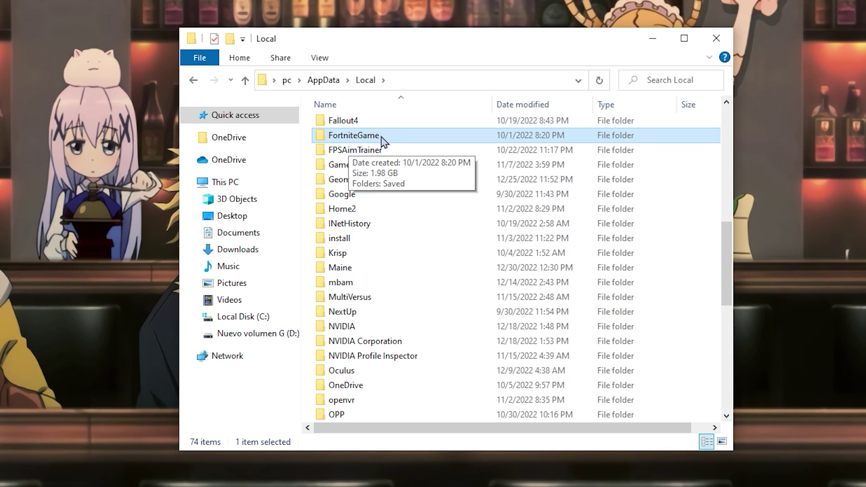
pyautogui.doubleClick(360, 137)
pyautogui.click(357, 127)
pyautogui.doubleClick(356, 127)
pyautogui.doubleClick(356, 138)
pyautogui.doubleClick(356, 140)
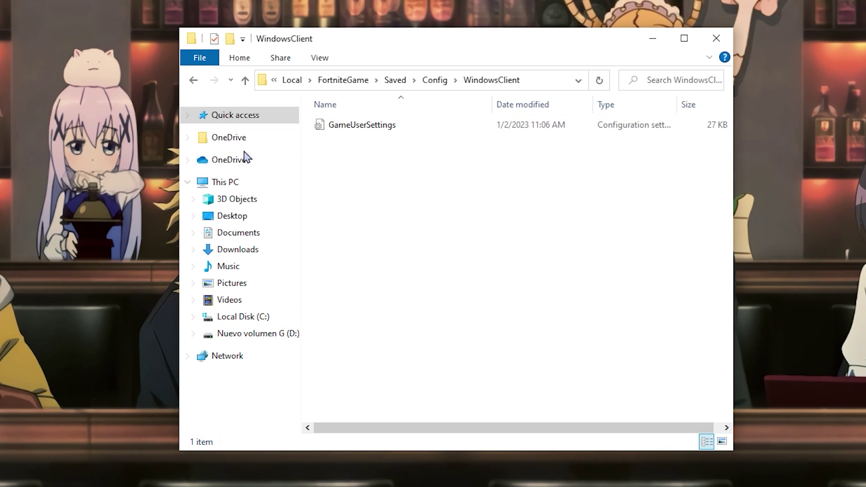
# Apply the GameUserSettings file's properties with the Read-only attribute off.
pyautogui.moveTo(458, 197); pyautogui.dragTo(329, 128)
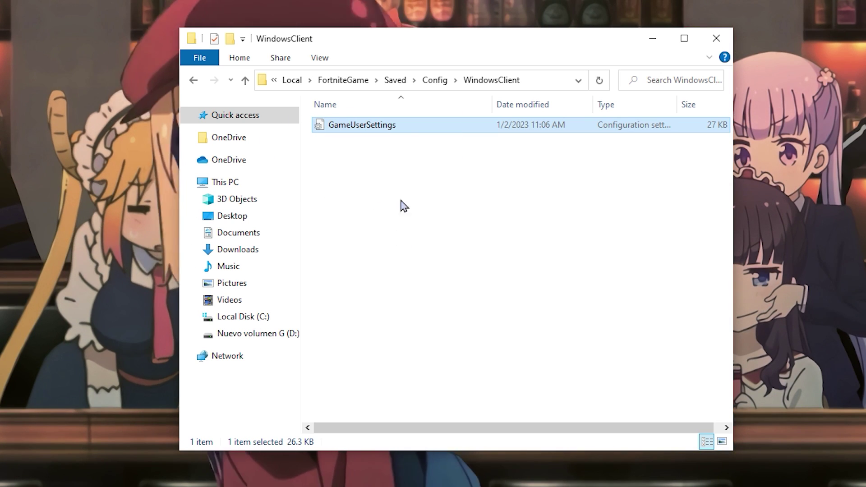
pyautogui.rightClick(379, 123)
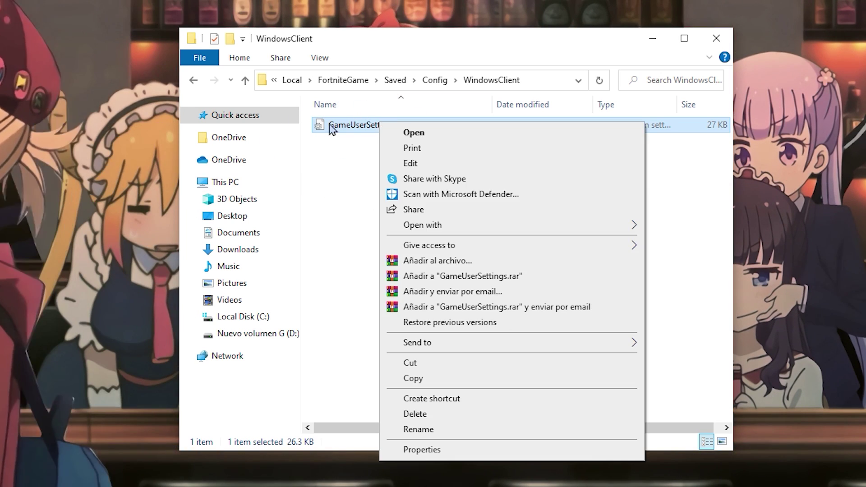
pyautogui.click(423, 449)
pyautogui.moveTo(501, 114); pyautogui.dragTo(539, 0)
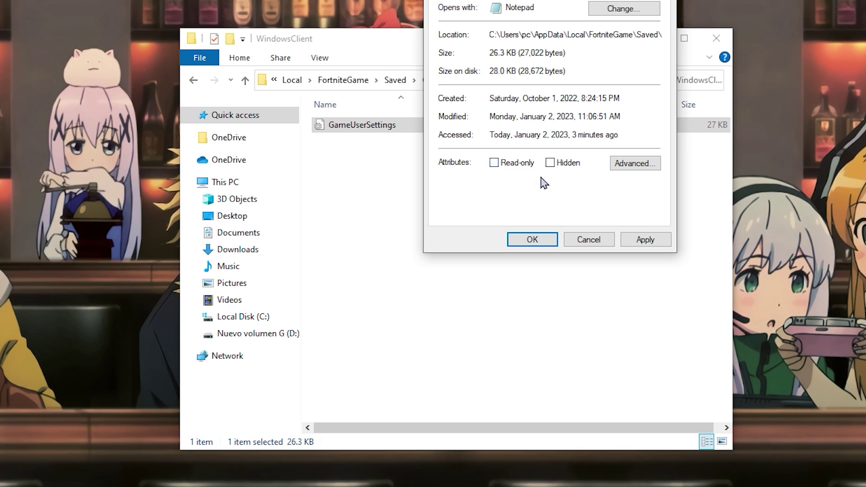
pyautogui.click(635, 245)
pyautogui.moveTo(402, 222); pyautogui.dragTo(295, 139)
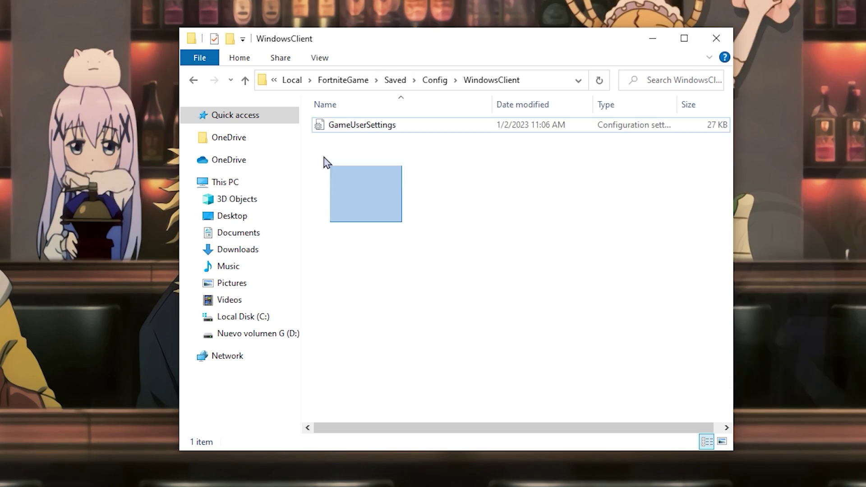
# Open the GameUserSettings file in Notepad and find its resolution entries.
pyautogui.click(369, 125)
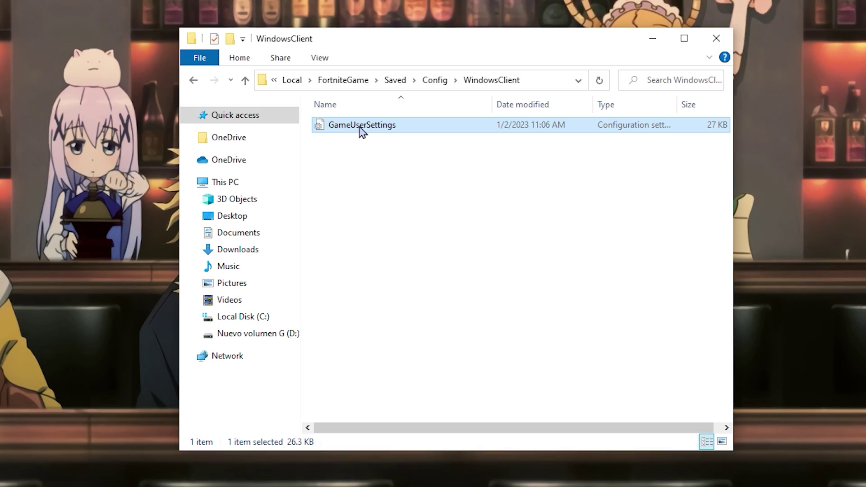
pyautogui.doubleClick(363, 127)
pyautogui.scroll(-20, 458, 347)
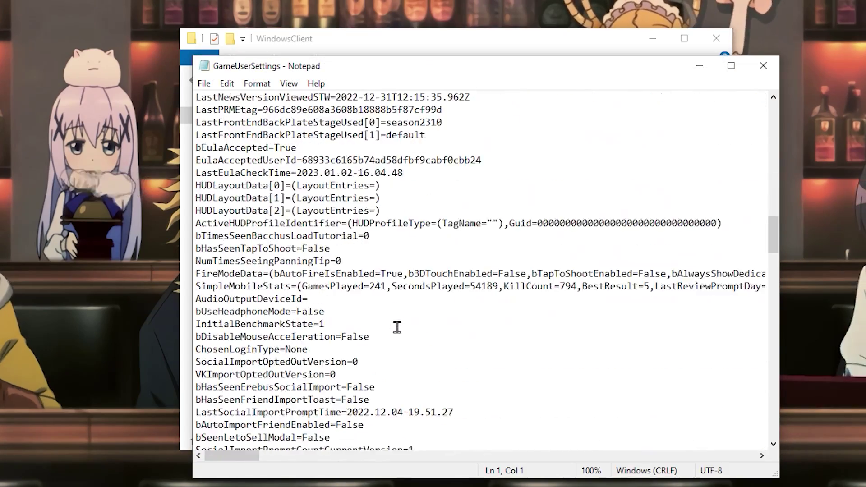
# Set both ResolutionSizeX and both DesiredScreenWidth entries to 1000, their ResolutionSizeY and DesiredScreenHeight counterparts to 500, and save the file.
pyautogui.moveTo(419, 208); pyautogui.dragTo(262, 186)
pyautogui.click(257, 160)
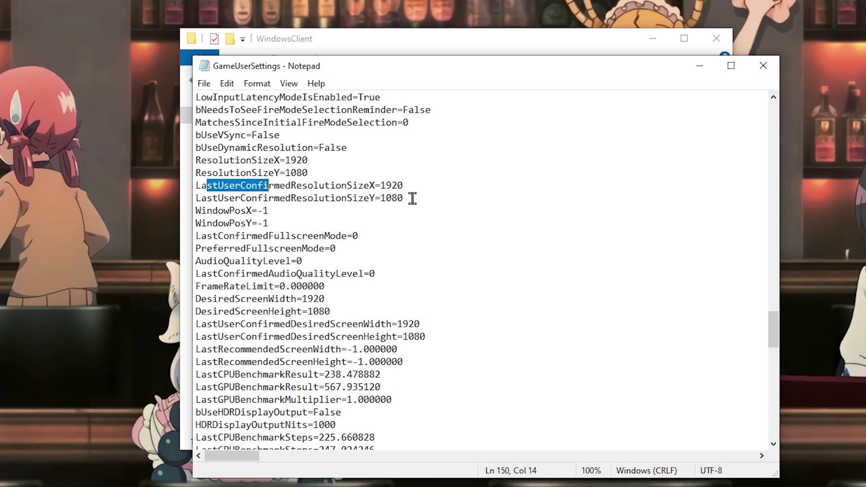
pyautogui.moveTo(410, 199); pyautogui.dragTo(268, 173)
pyautogui.moveTo(458, 338); pyautogui.dragTo(190, 303)
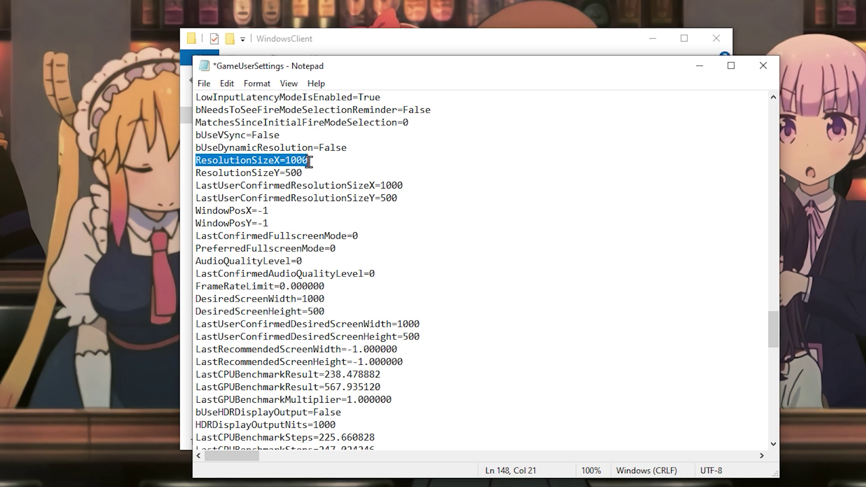
pyautogui.click(299, 173)
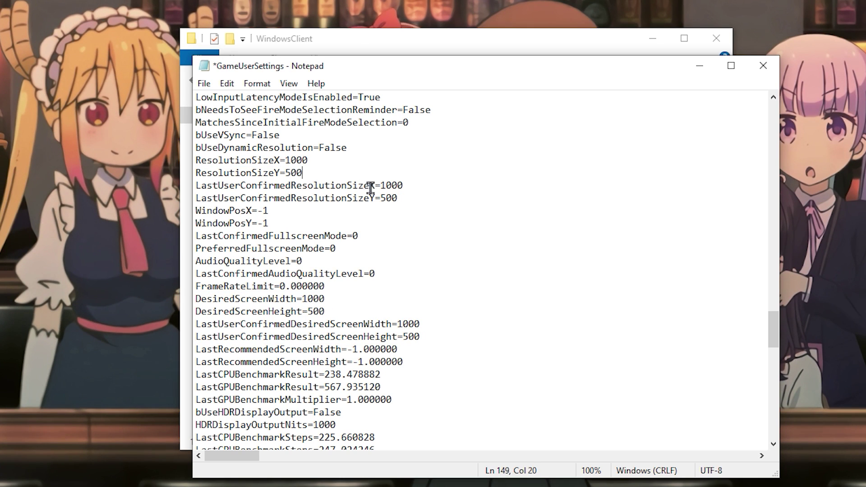
pyautogui.moveTo(195, 298); pyautogui.dragTo(273, 295)
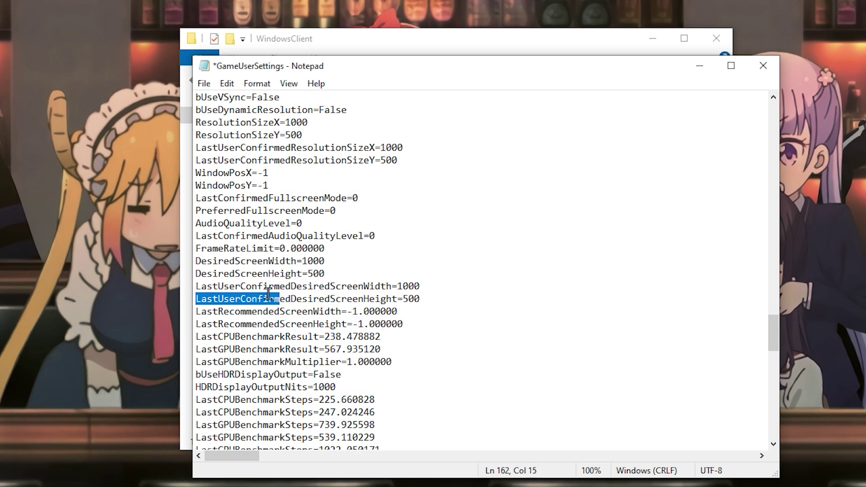
pyautogui.moveTo(423, 286); pyautogui.dragTo(181, 261)
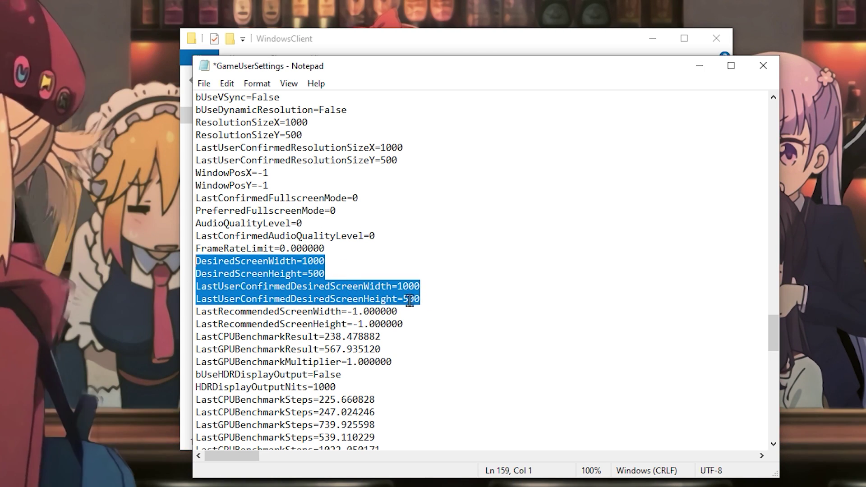
pyautogui.press('End')
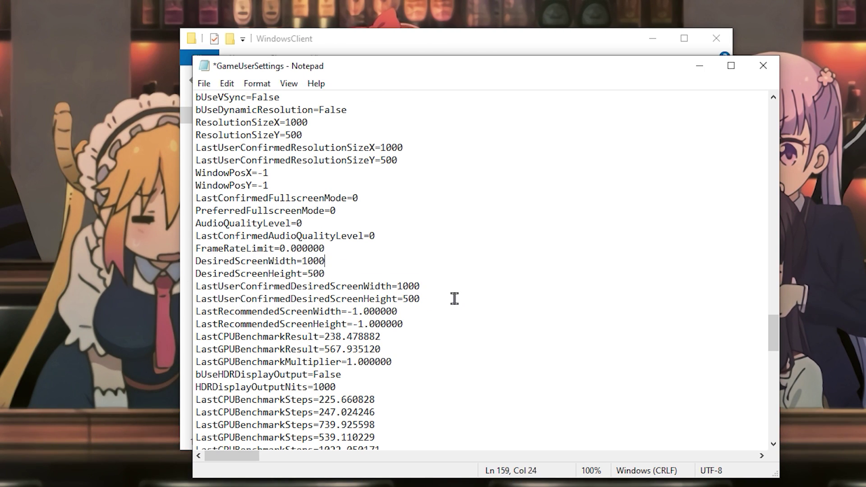
pyautogui.click(214, 85)
pyautogui.click(242, 147)
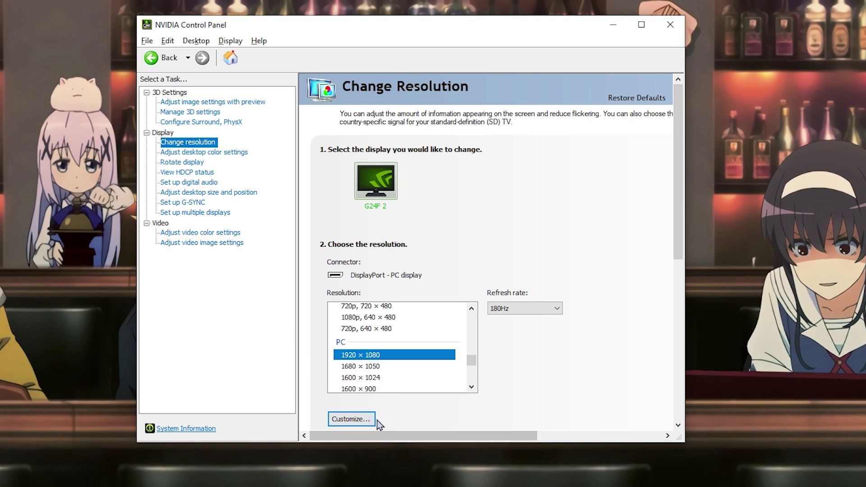
# In the NVIDIA Control Panel, enable resolutions not exposed by the display, then create, test and save a custom 1000 x 500 resolution at 180 Hz.
pyautogui.click(358, 422)
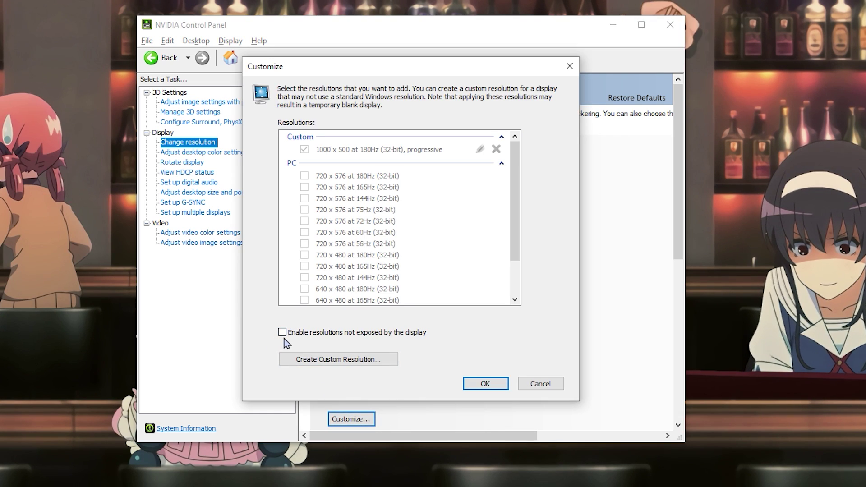
pyautogui.click(282, 333)
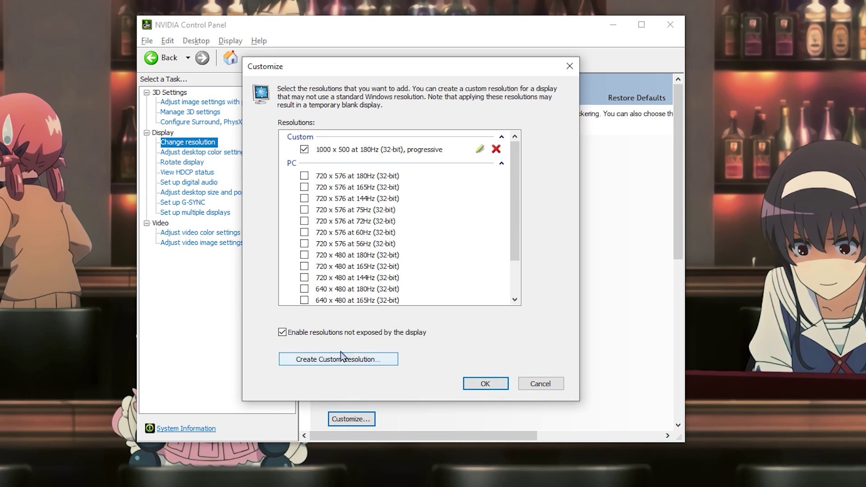
pyautogui.click(351, 364)
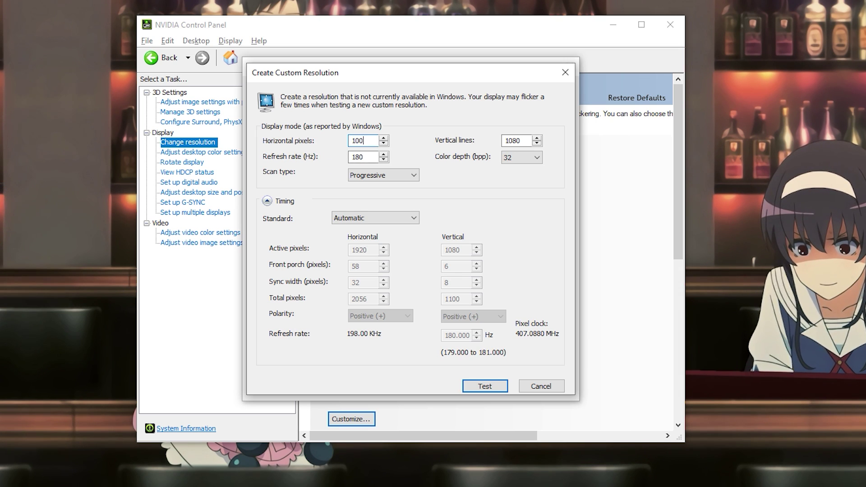
pyautogui.write('000')
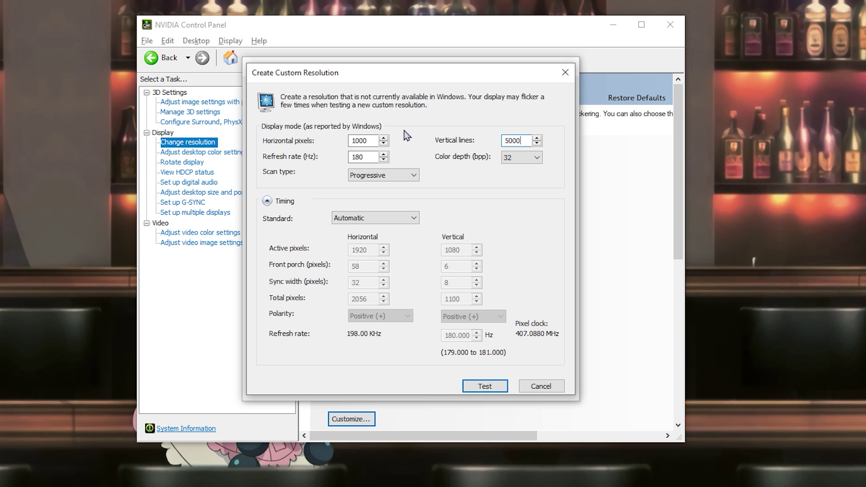
pyautogui.press('Return')
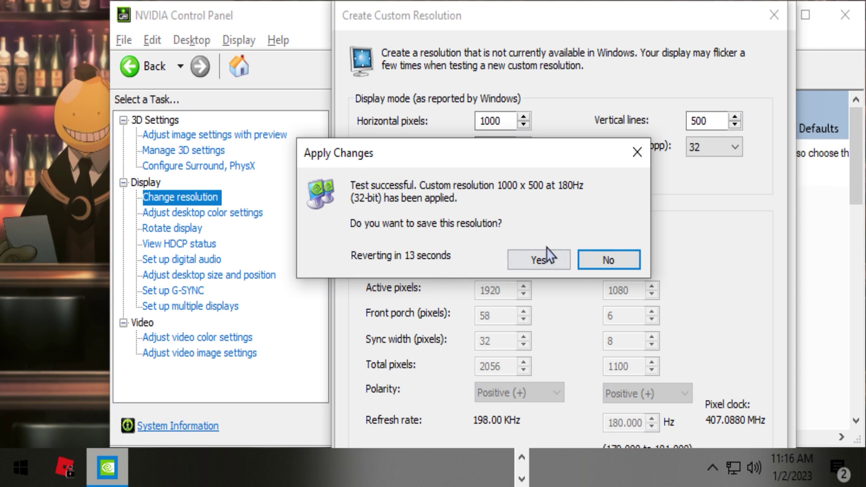
pyautogui.click(542, 258)
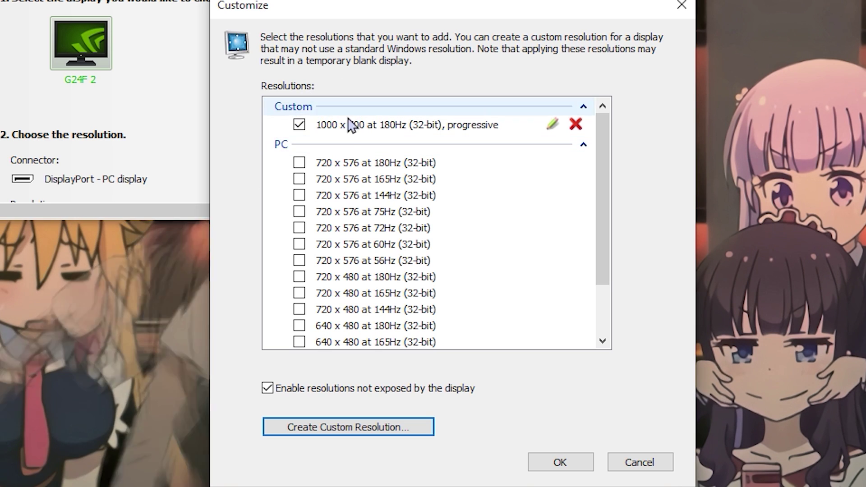
# Switch the custom 1000 x 500 resolution off and on again, leave it enabled and confirm the customization.
pyautogui.click(299, 125)
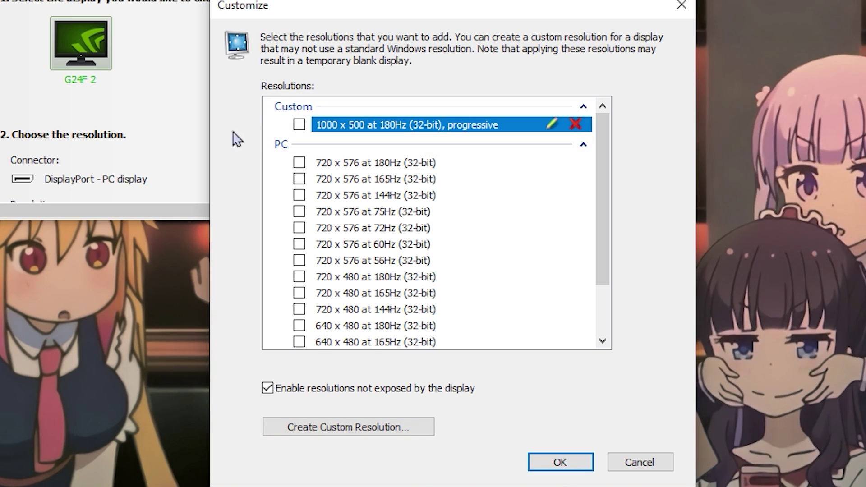
pyautogui.click(299, 125)
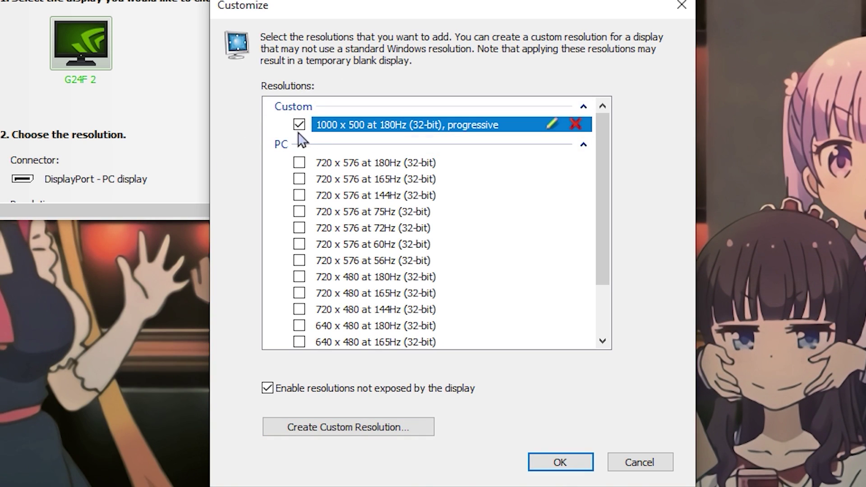
pyautogui.click(558, 462)
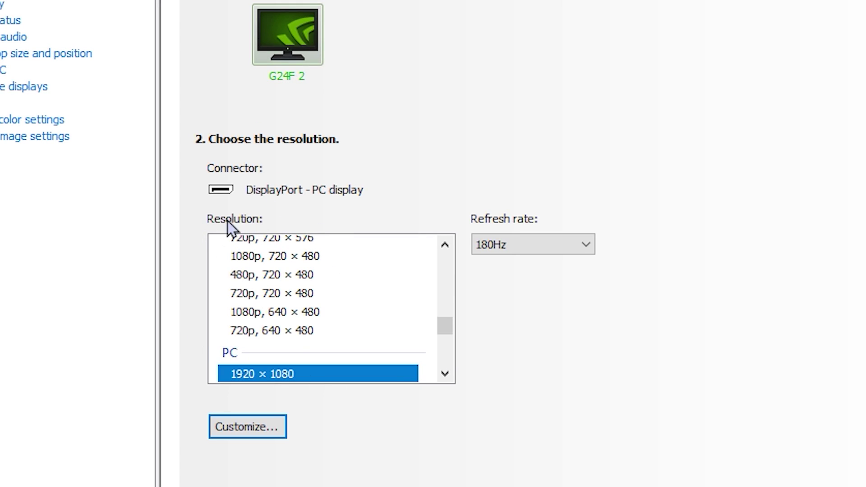
# Select the custom 1000 × 500 resolution for the G24F 2 display.
pyautogui.scroll(10, 294, 334)
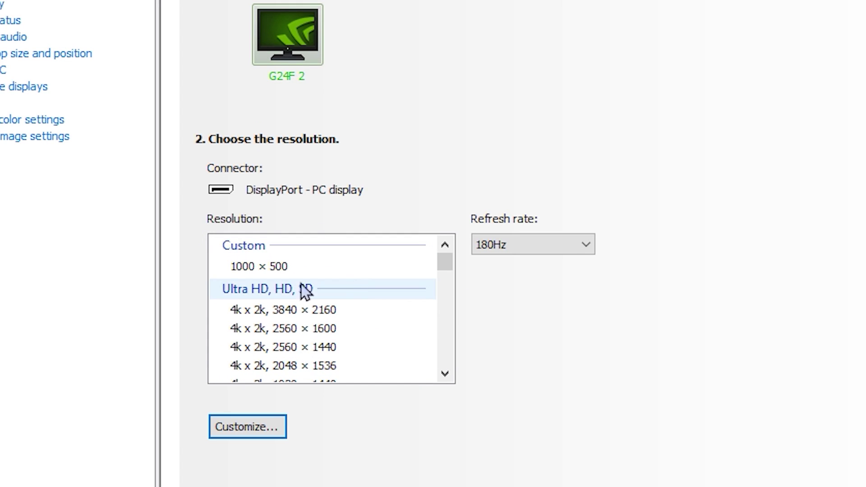
pyautogui.click(271, 266)
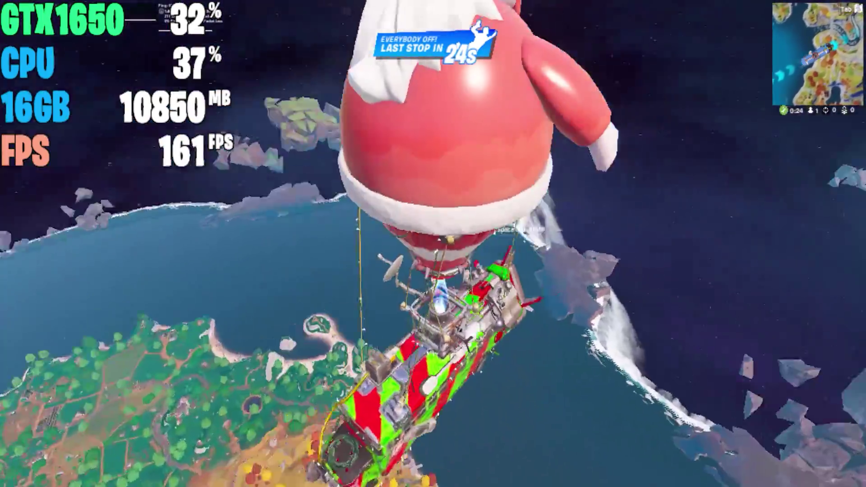
pyautogui.press('m')
pyautogui.press('m')
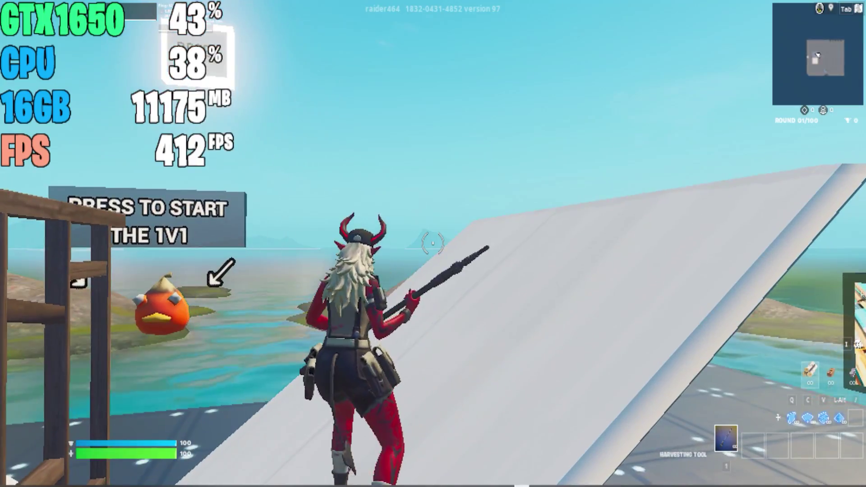
pyautogui.press('space')
pyautogui.press('c')
pyautogui.click(433, 243)
pyautogui.press('v')
pyautogui.click(433, 243)
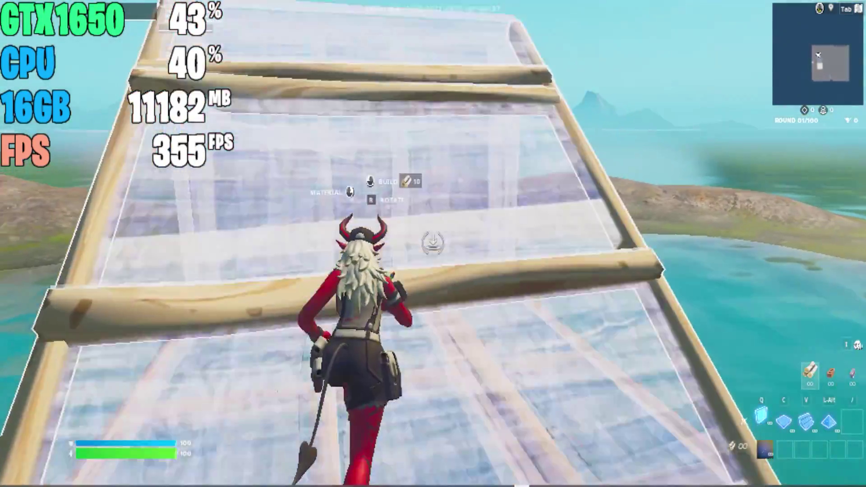
pyautogui.press('1')
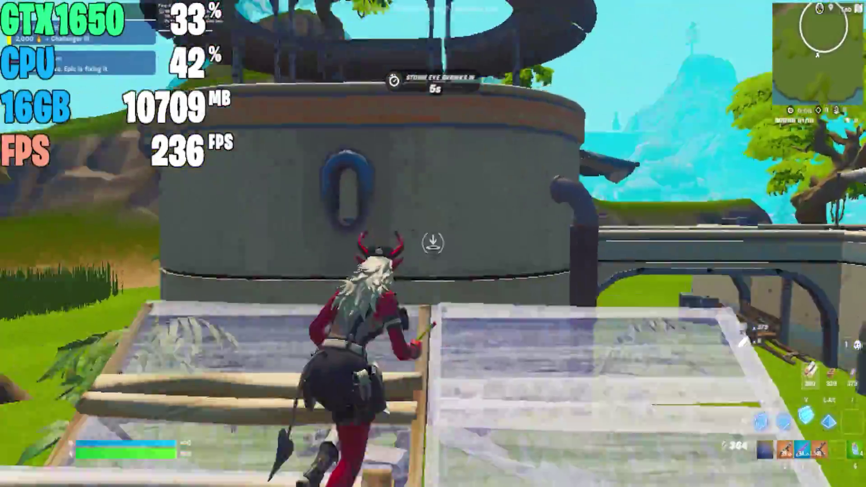
pyautogui.press('f')
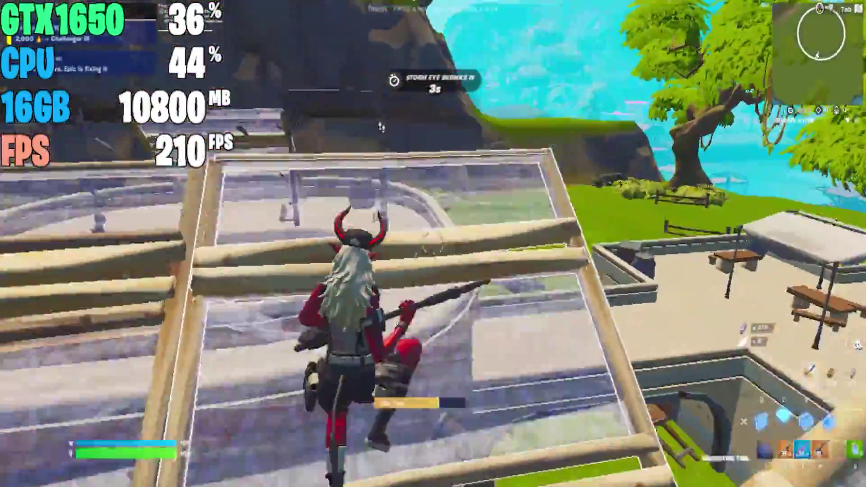
pyautogui.press('c')
pyautogui.press('v')
pyautogui.press('v')
pyautogui.click(433, 243)
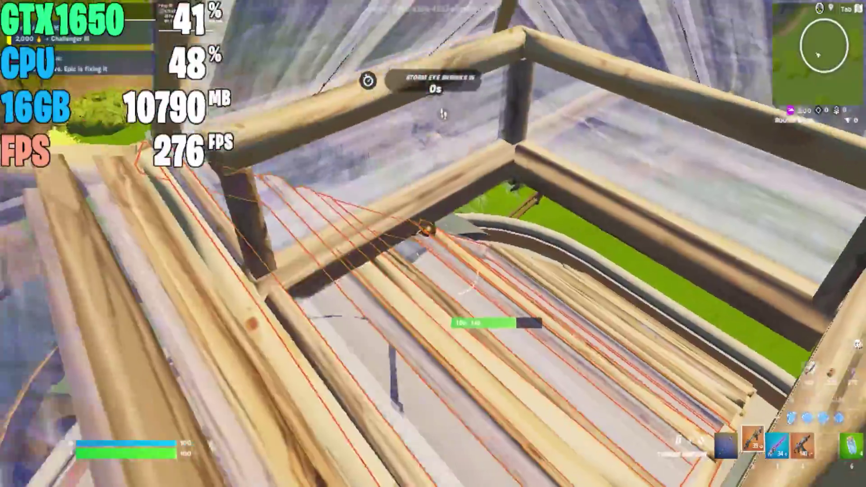
pyautogui.press('2')
pyautogui.click(433, 244)
pyautogui.press('q')
pyautogui.click(433, 244)
pyautogui.press('f')
pyautogui.click(433, 243)
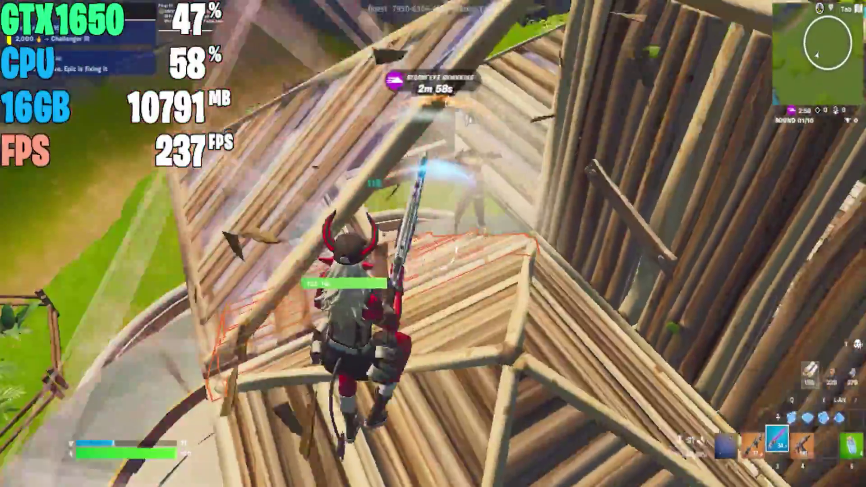
pyautogui.press('c')
pyautogui.click(433, 243)
pyautogui.press('3')
pyautogui.click(433, 243)
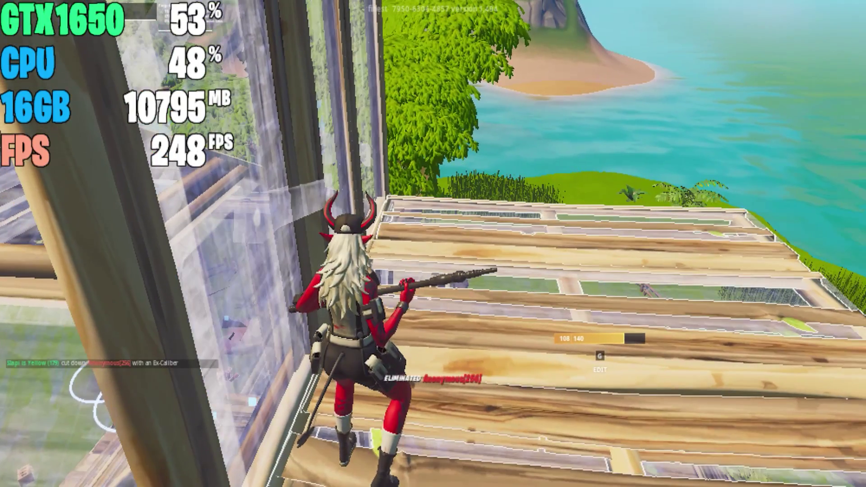
pyautogui.press('g')
pyautogui.click(433, 243)
pyautogui.press('v')
pyautogui.click(433, 243)
pyautogui.click(432, 244)
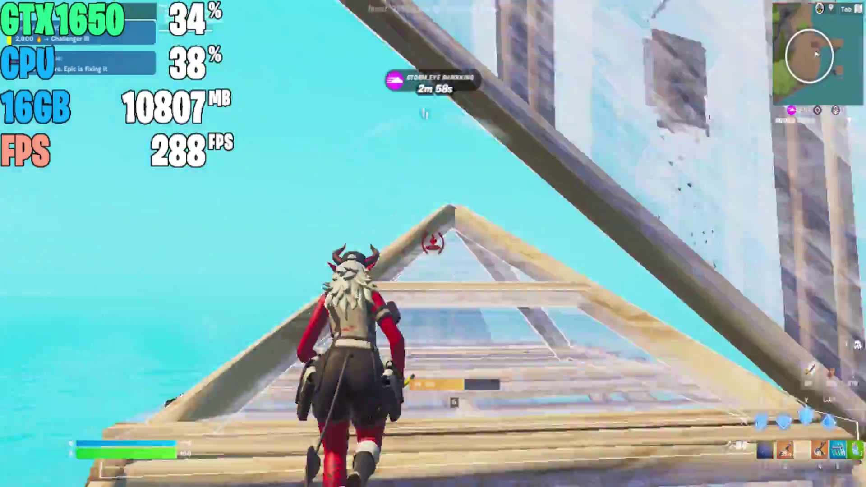
pyautogui.press('q')
pyautogui.click(433, 243)
pyautogui.press('c')
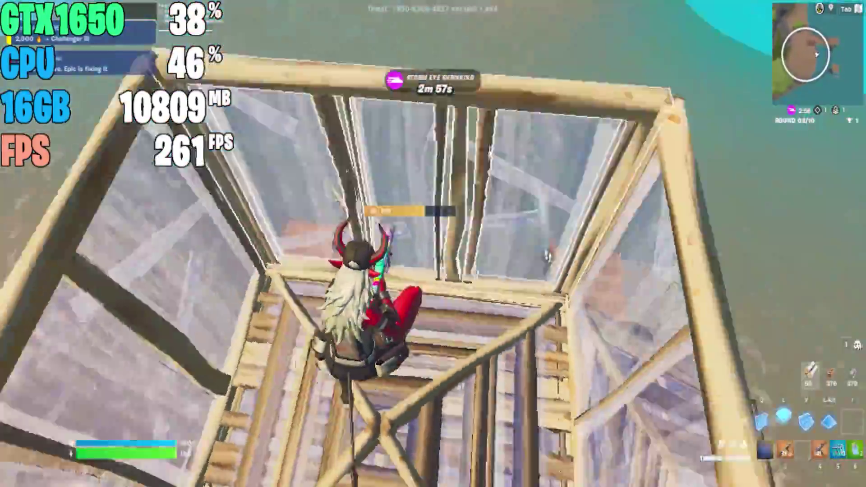
pyautogui.click(433, 243)
pyautogui.press('alt')
pyautogui.click(433, 243)
pyautogui.press('2')
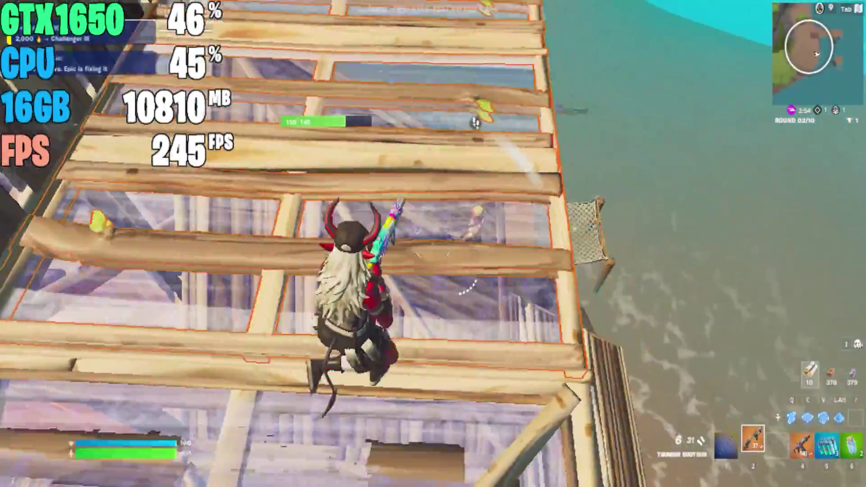
pyautogui.press('alt')
pyautogui.click(433, 243)
pyautogui.press('q')
pyautogui.click(433, 243)
pyautogui.press('g')
pyautogui.moveTo(432, 194); pyautogui.dragTo(433, 243)
pyautogui.press('g')
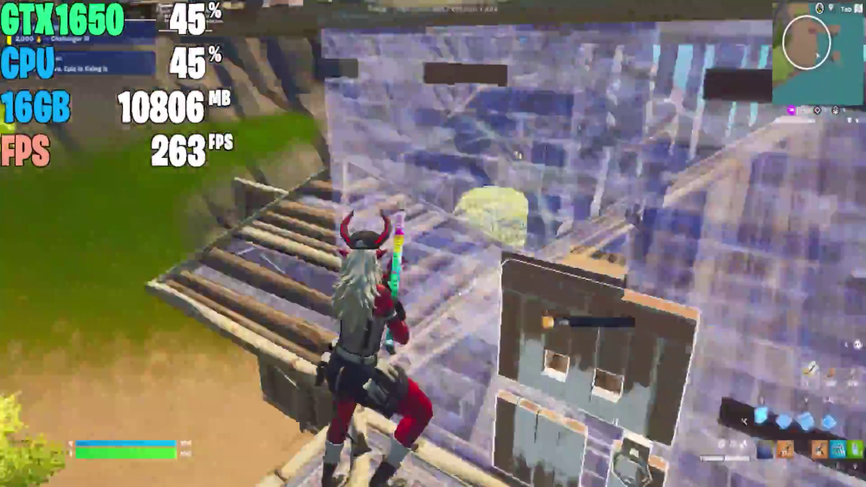
pyautogui.press('g')
pyautogui.press('g')
pyautogui.press('c')
pyautogui.click(433, 244)
pyautogui.press('g')
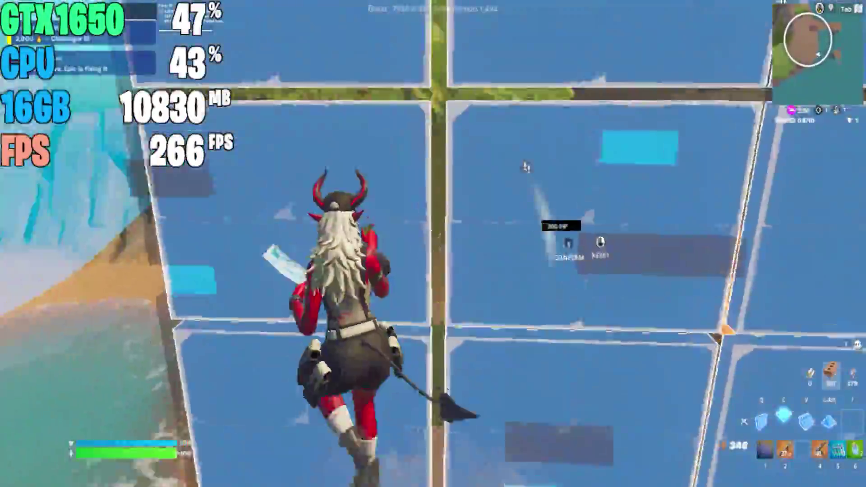
pyautogui.press('g')
pyautogui.click(433, 243)
pyautogui.press('g')
pyautogui.moveTo(433, 194); pyautogui.dragTo(433, 243)
pyautogui.press('g')
pyautogui.click(432, 243)
pyautogui.press('2')
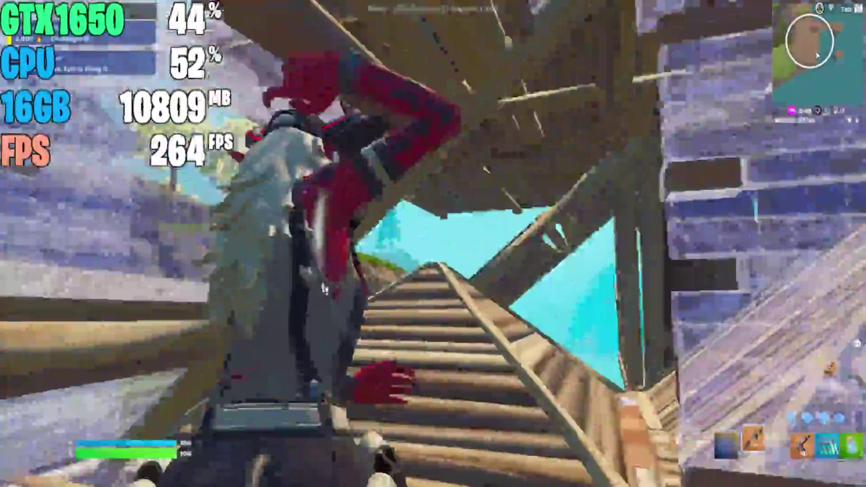
pyautogui.press('g')
pyautogui.click(433, 244)
pyautogui.press('g')
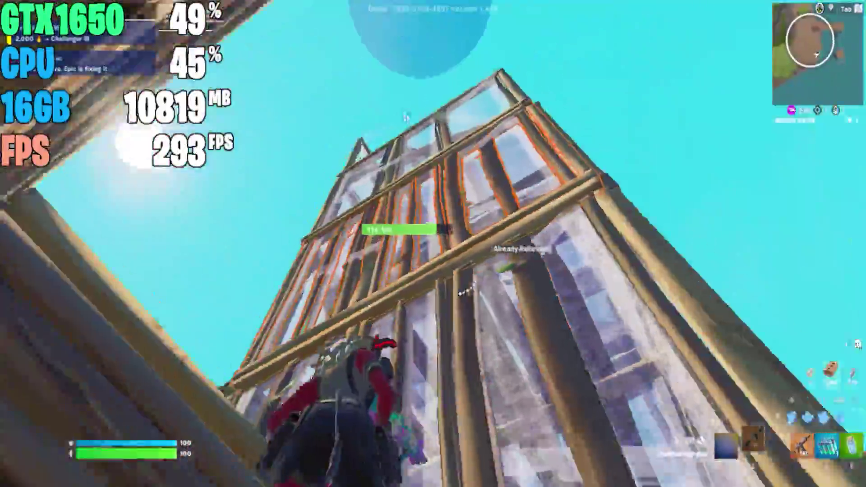
pyautogui.press('v')
pyautogui.click(433, 243)
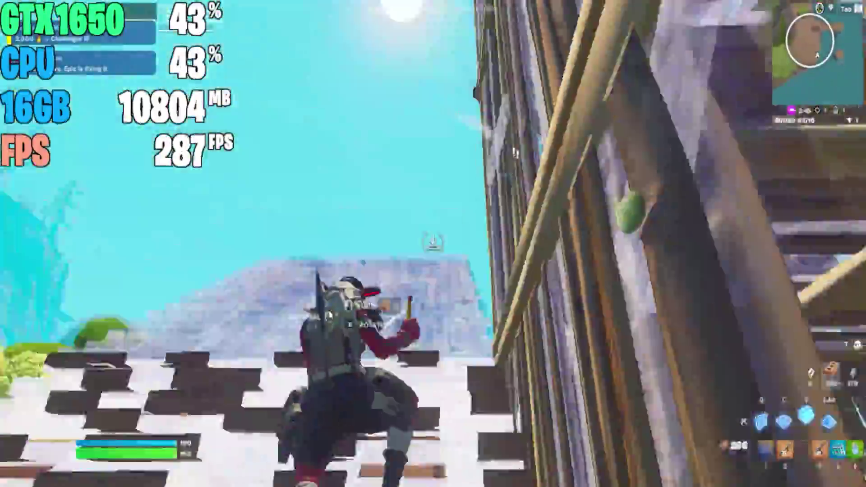
pyautogui.press('1')
pyautogui.press('q')
pyautogui.click(433, 244)
pyautogui.press('c')
pyautogui.click(432, 243)
pyautogui.press('2')
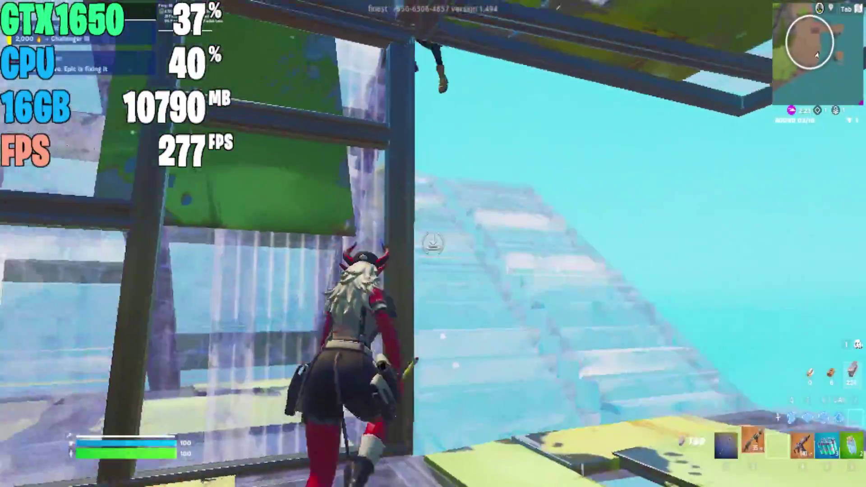